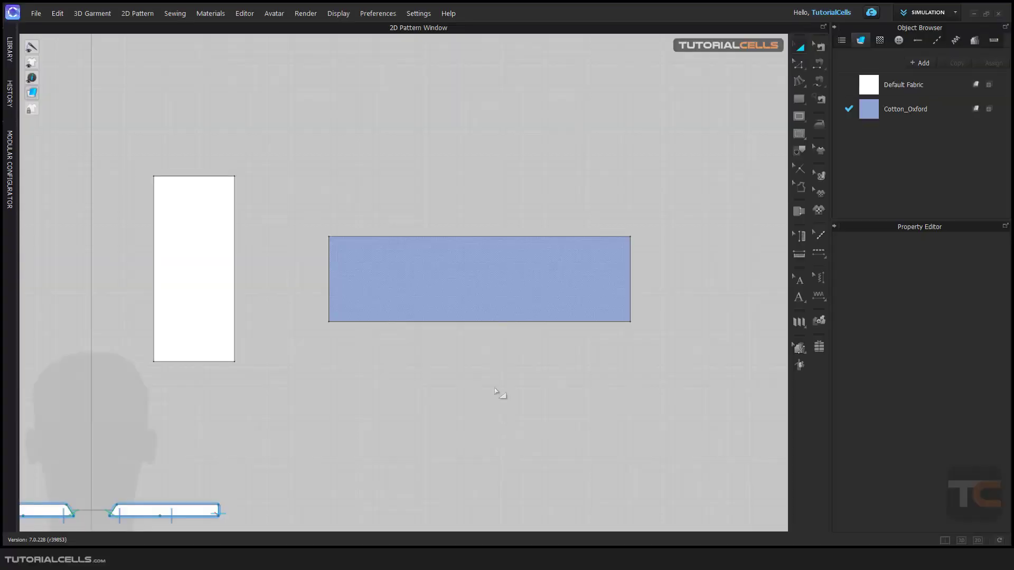
Select the blue rectangle pattern and switch to the Fullness (Point) tool.
click(405, 285)
click(798, 83)
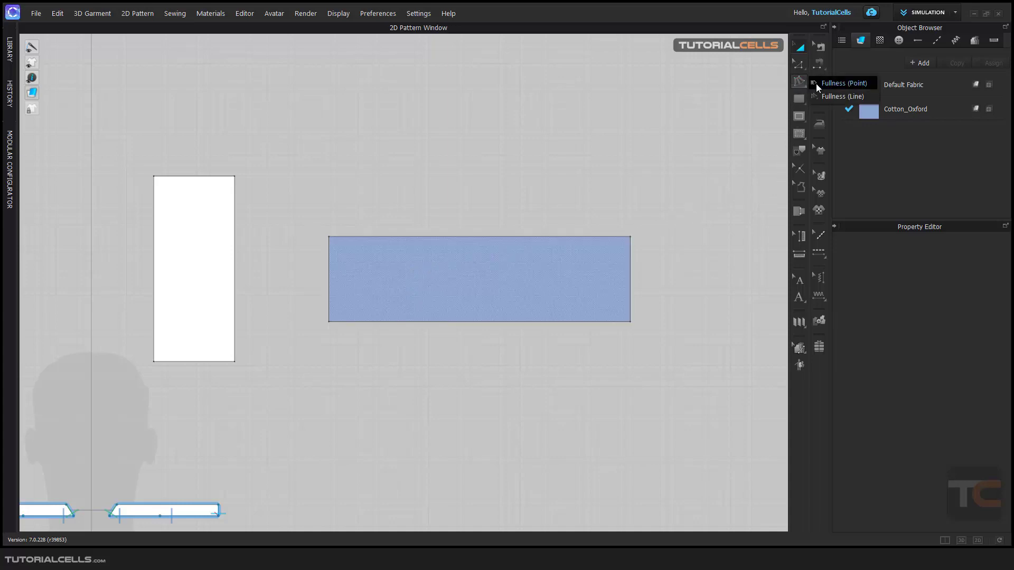
click(820, 84)
click(799, 82)
click(826, 86)
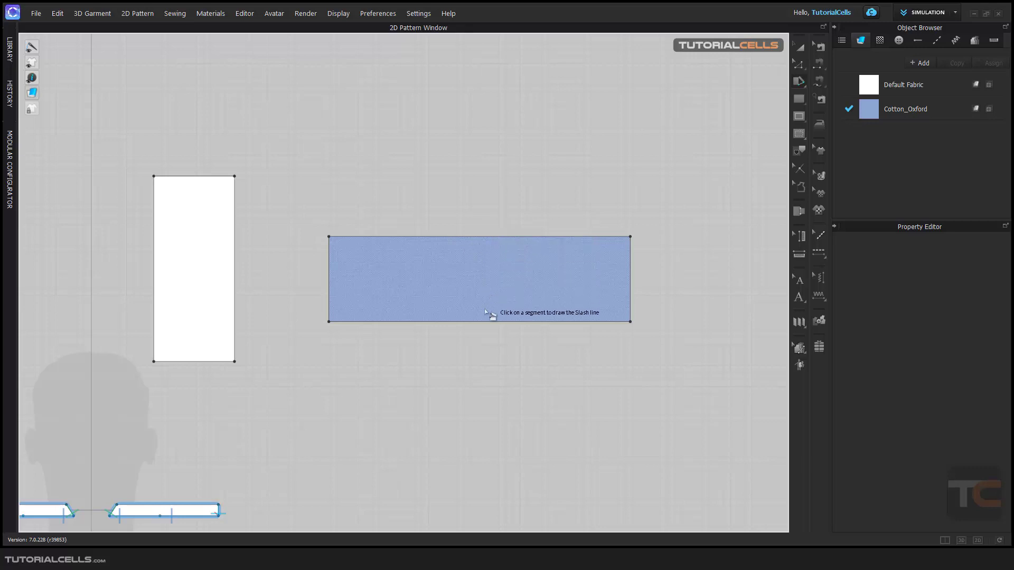
Slash the blue rectangle top to bottom at its middle and rotate the right half upward.
click(484, 237)
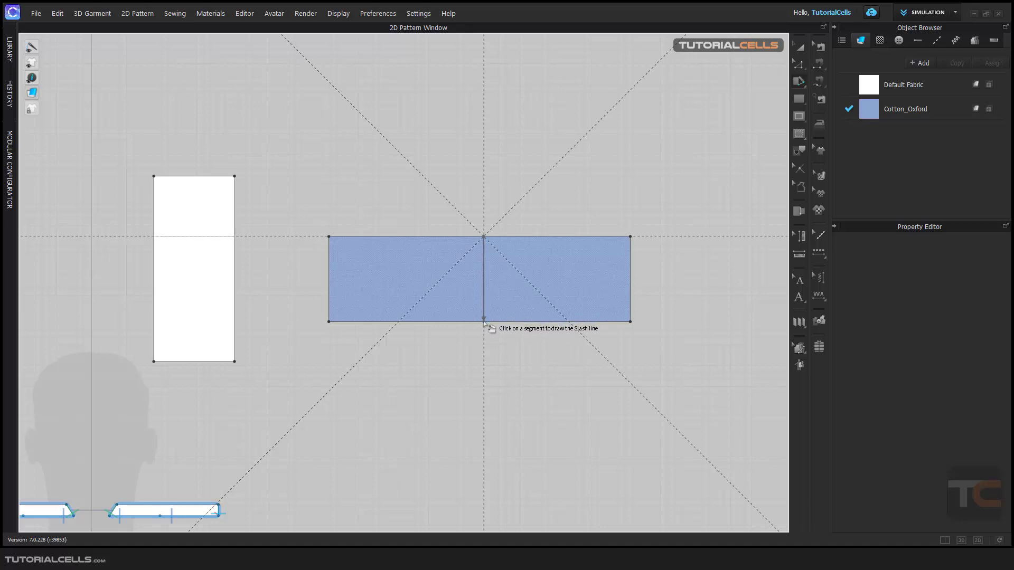
click(485, 323)
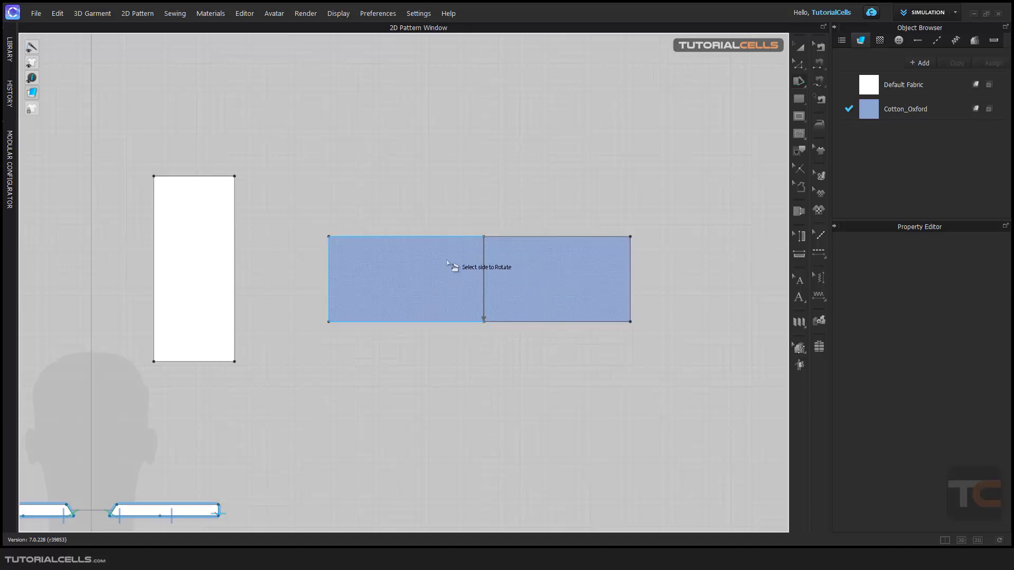
click(521, 274)
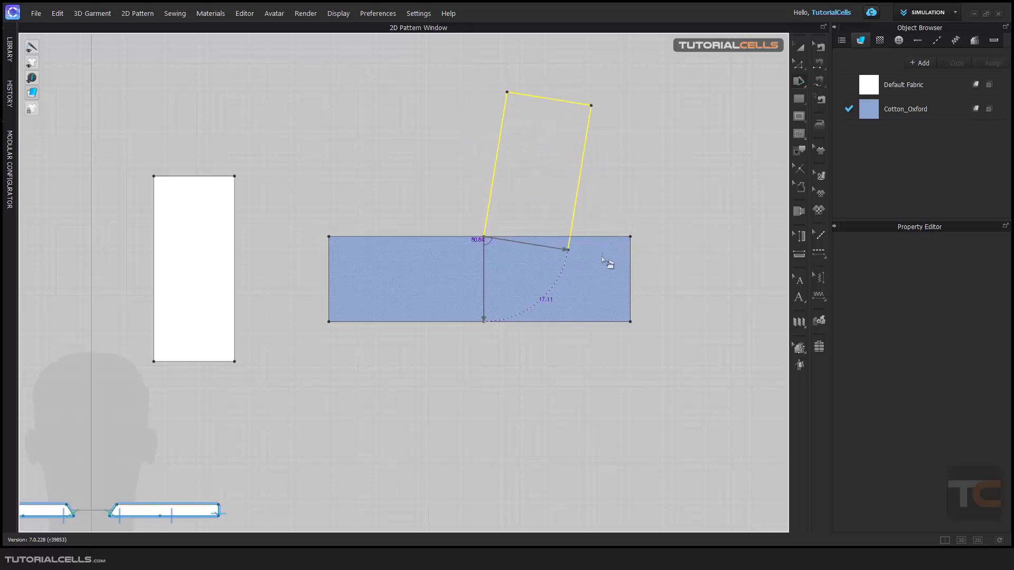
click(601, 257)
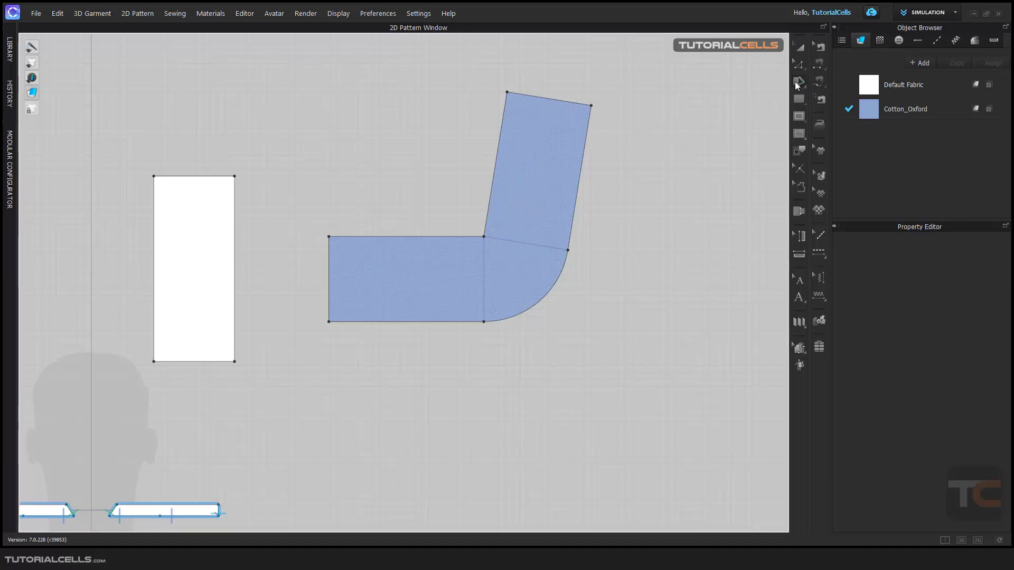
Draw a slash across the upper piece, then cancel it with Esc.
click(500, 140)
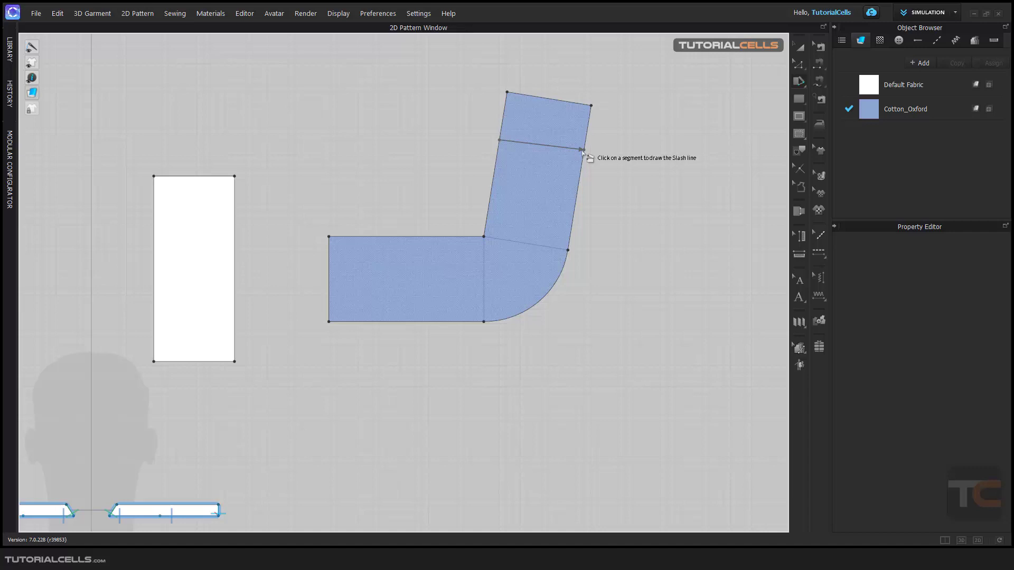
click(582, 152)
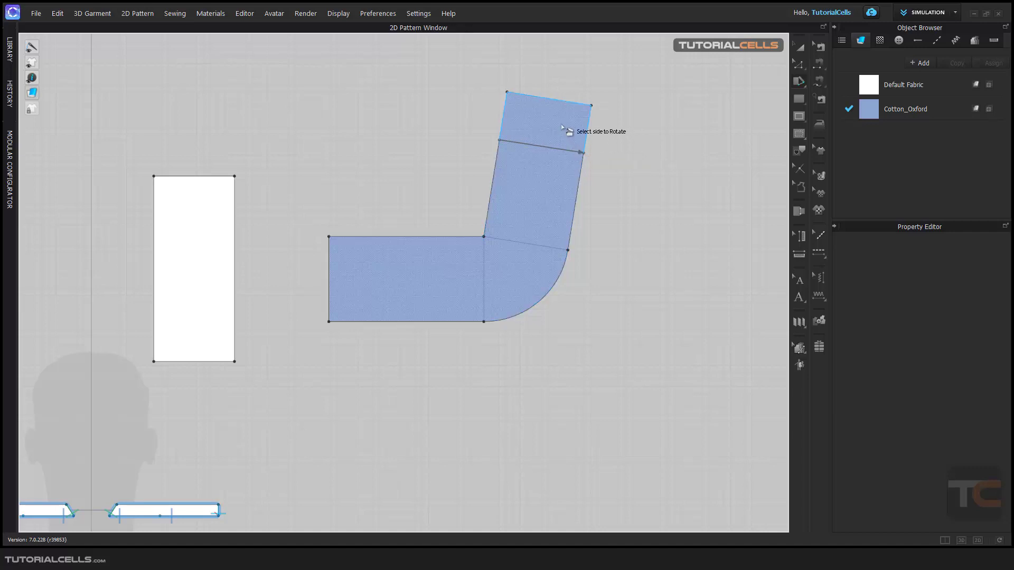
click(561, 125)
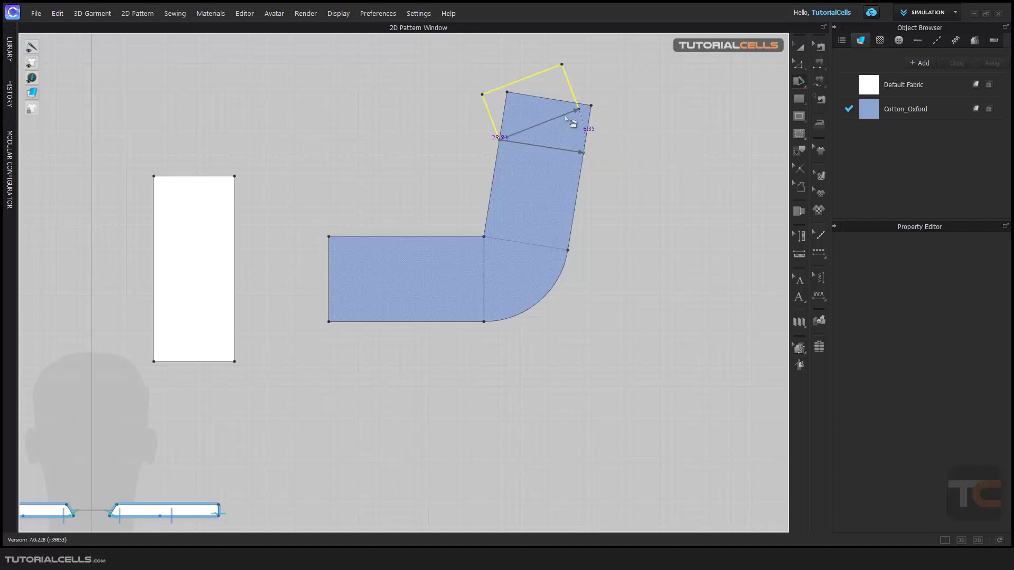
key(Escape)
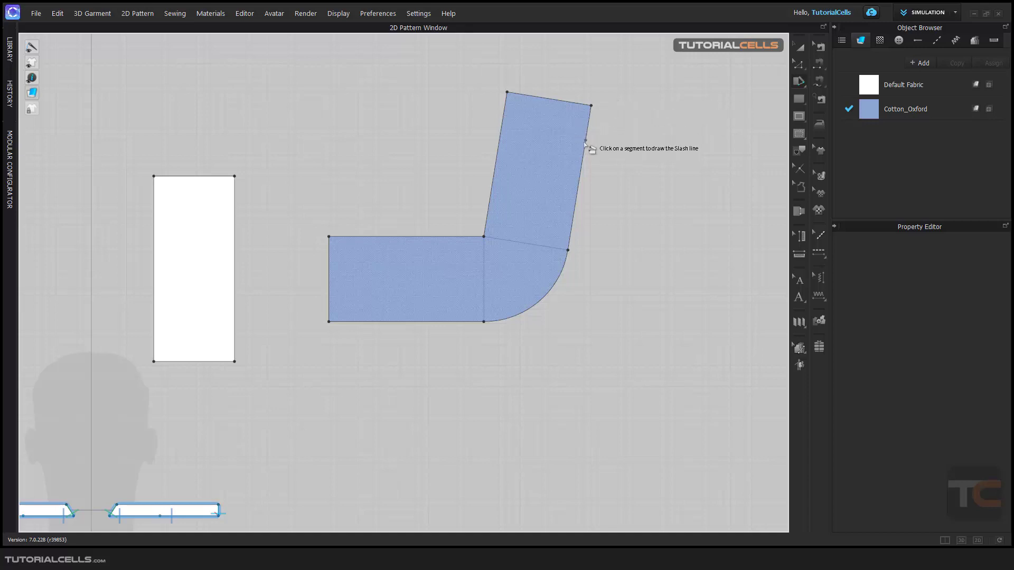
Redraw the slash across the upright piece and rotate its top section to the right.
click(585, 143)
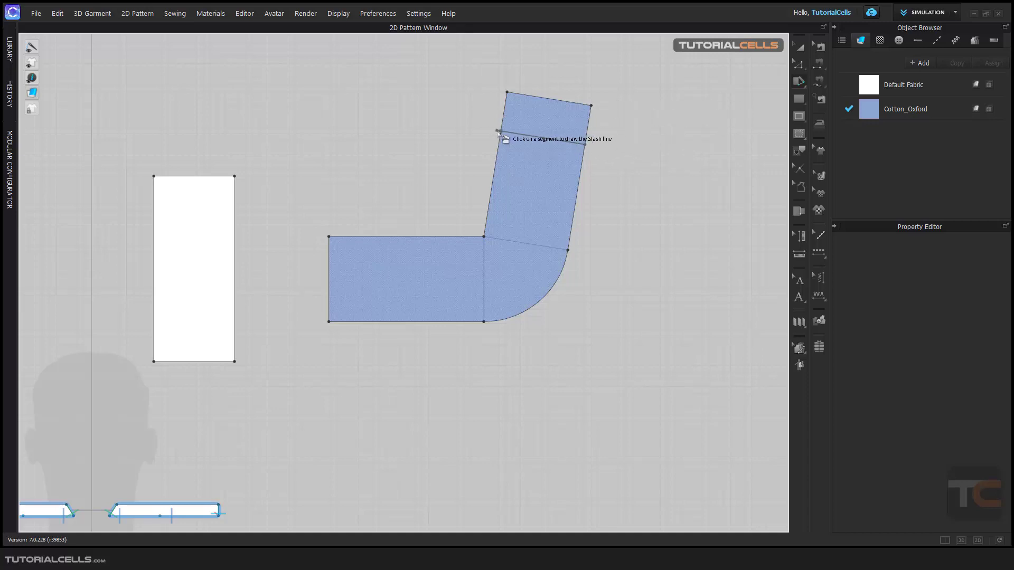
click(501, 132)
click(537, 121)
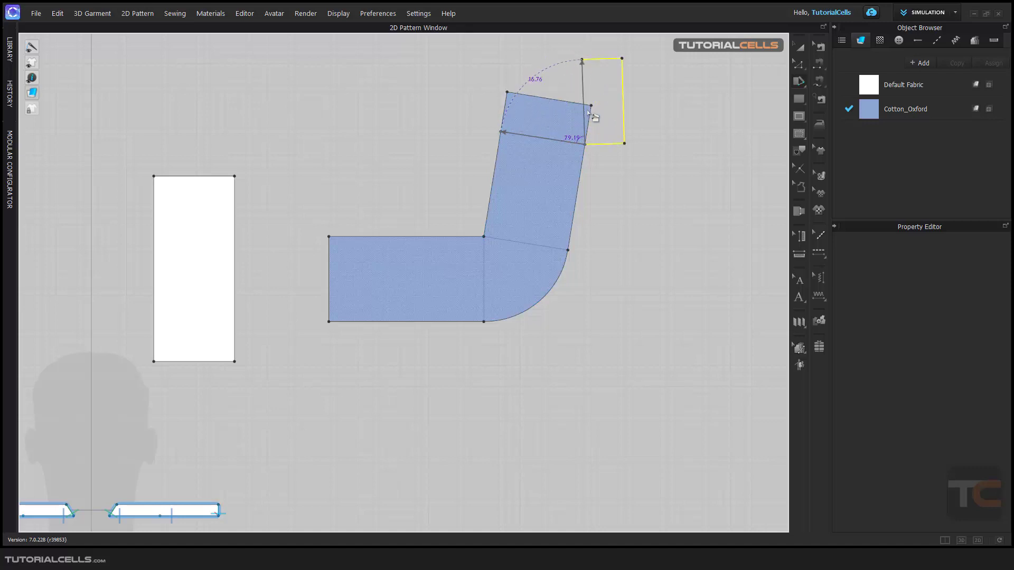
click(608, 141)
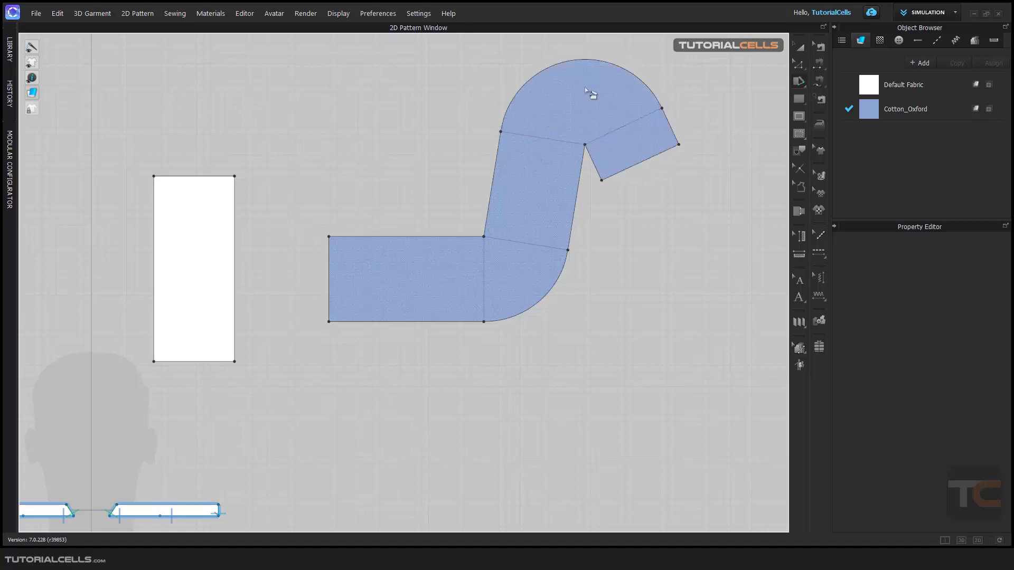
click(801, 83)
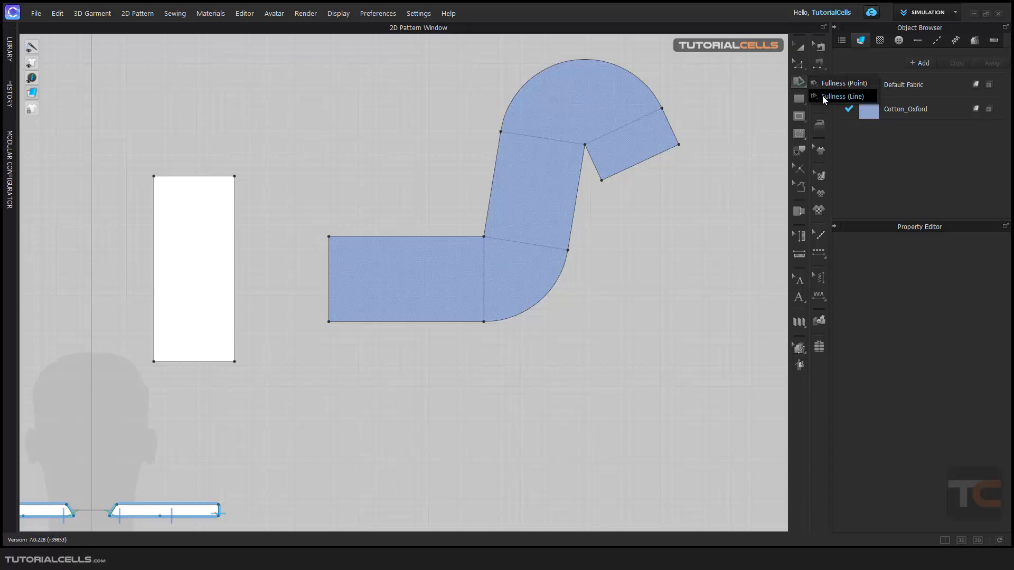
Using Fullness (Line), pick the white rectangle's right edge as fullness line and left edge as slash line.
click(825, 97)
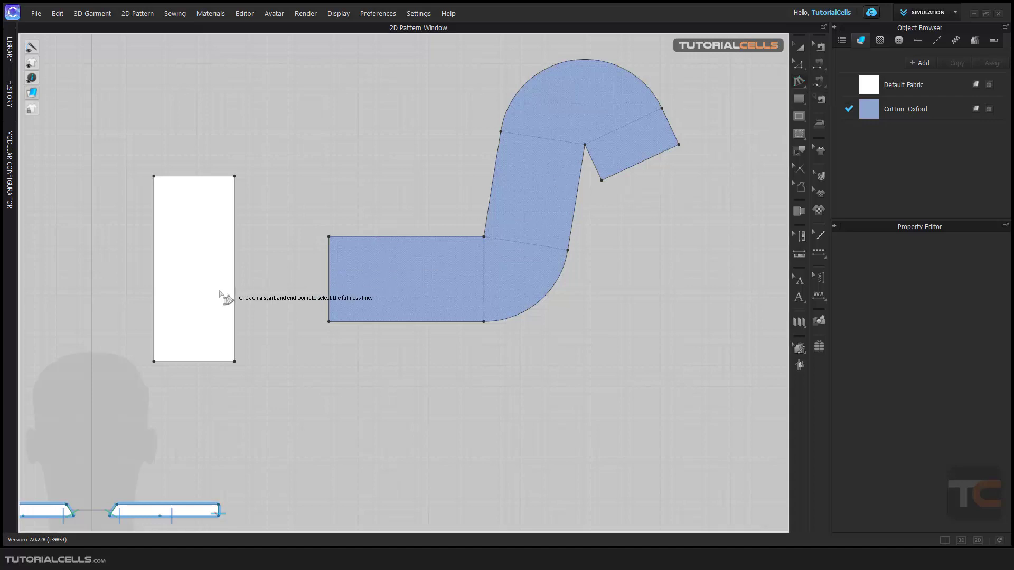
middle_drag(222, 294, 392, 281)
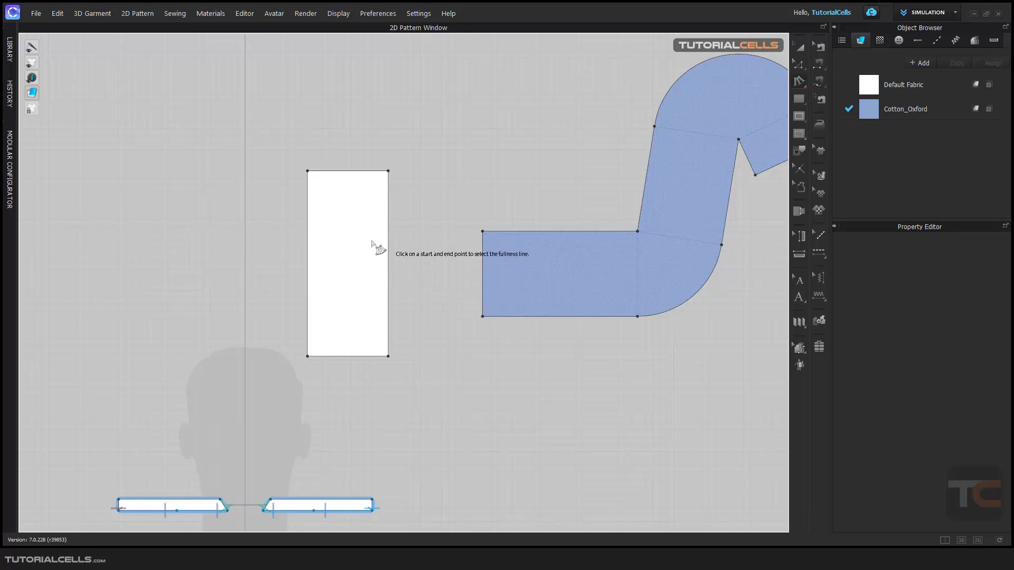
click(389, 216)
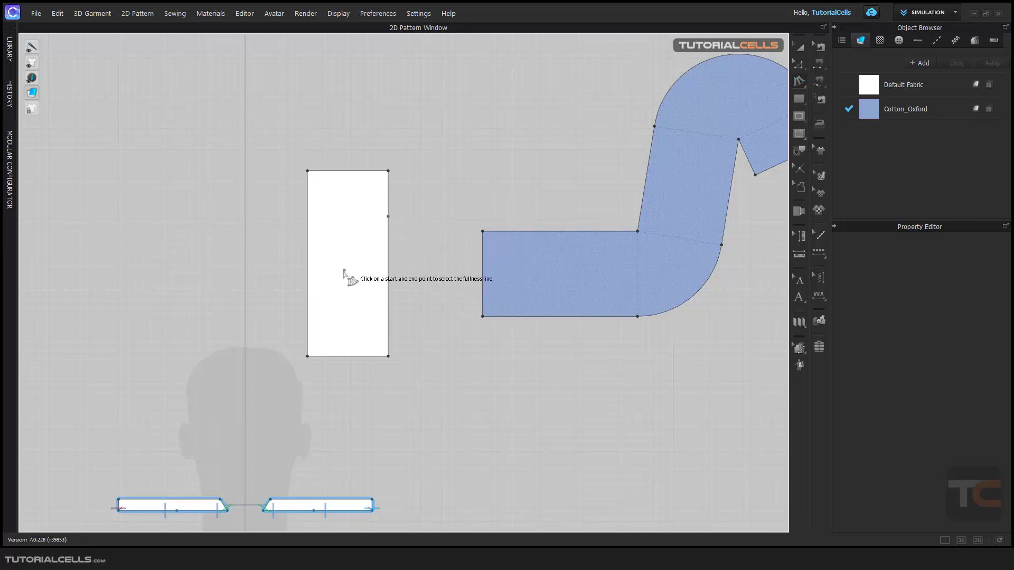
click(389, 294)
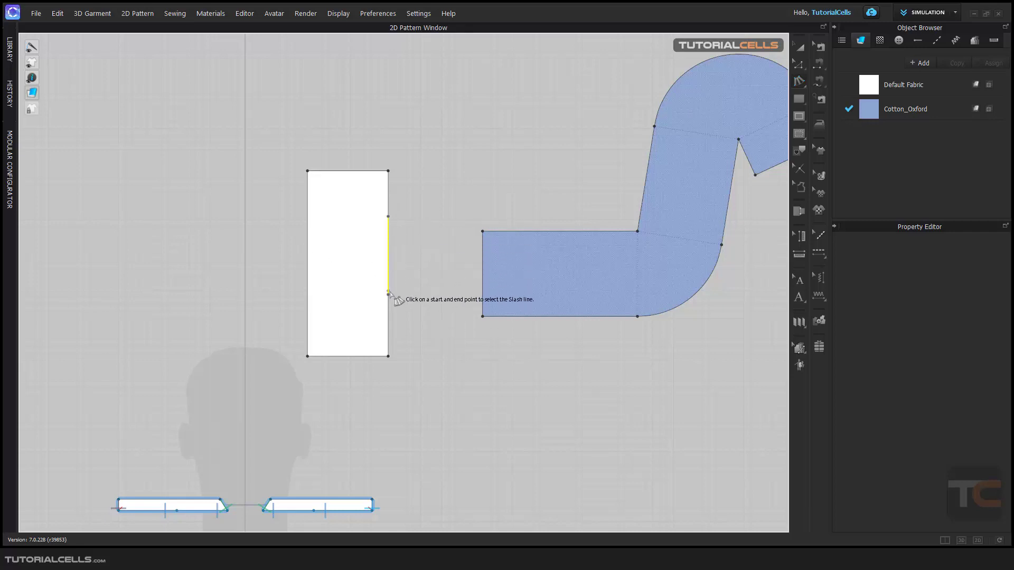
click(308, 218)
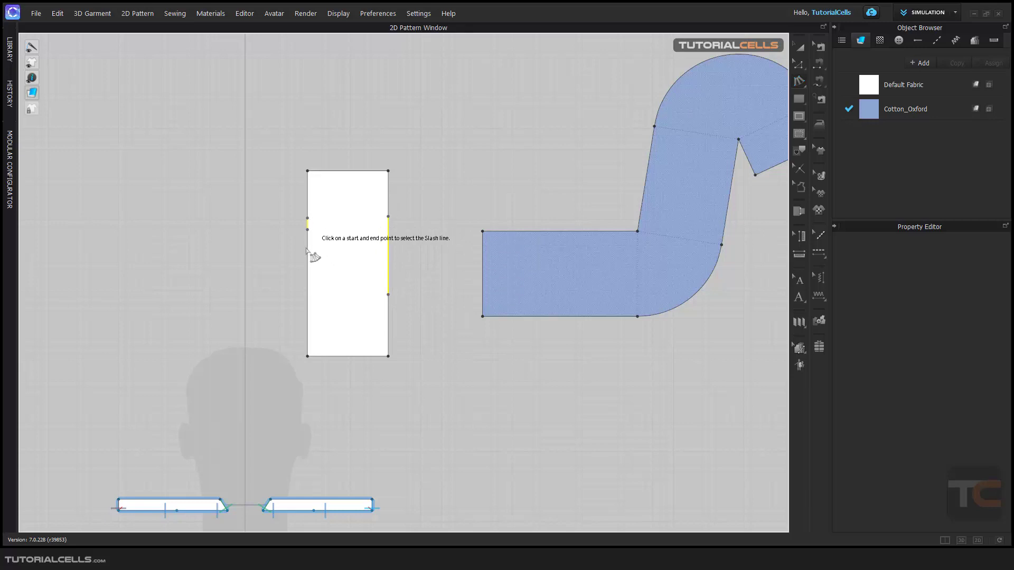
click(315, 310)
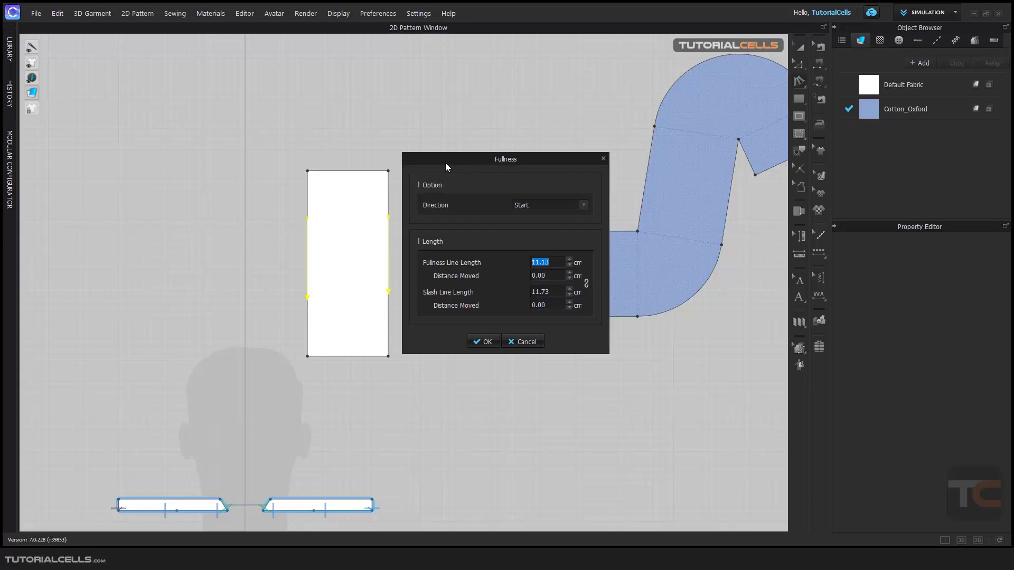
Move the Fullness dialog aside and begin raising the fullness and slash distances.
drag(446, 162, 510, 165)
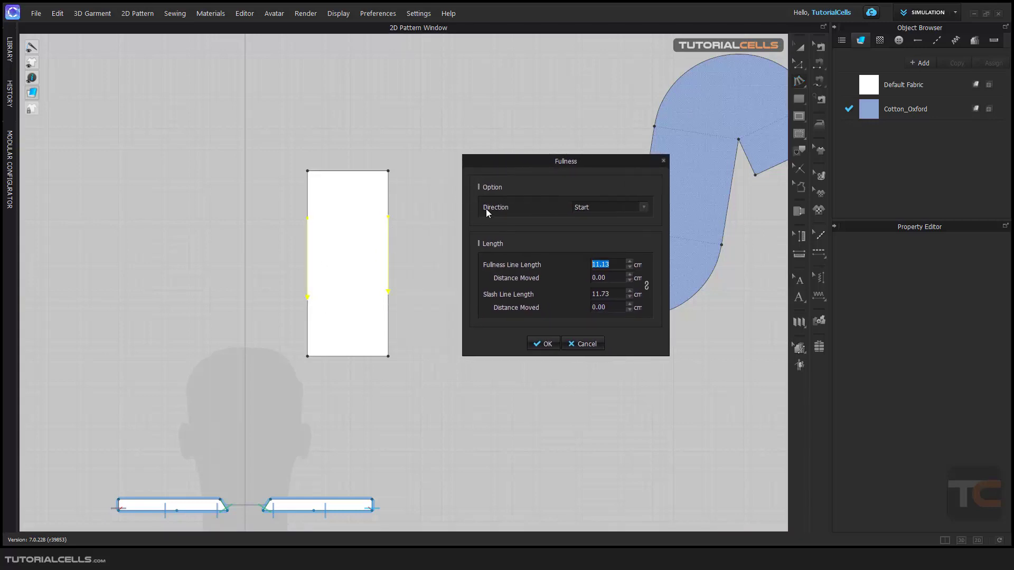
click(629, 262)
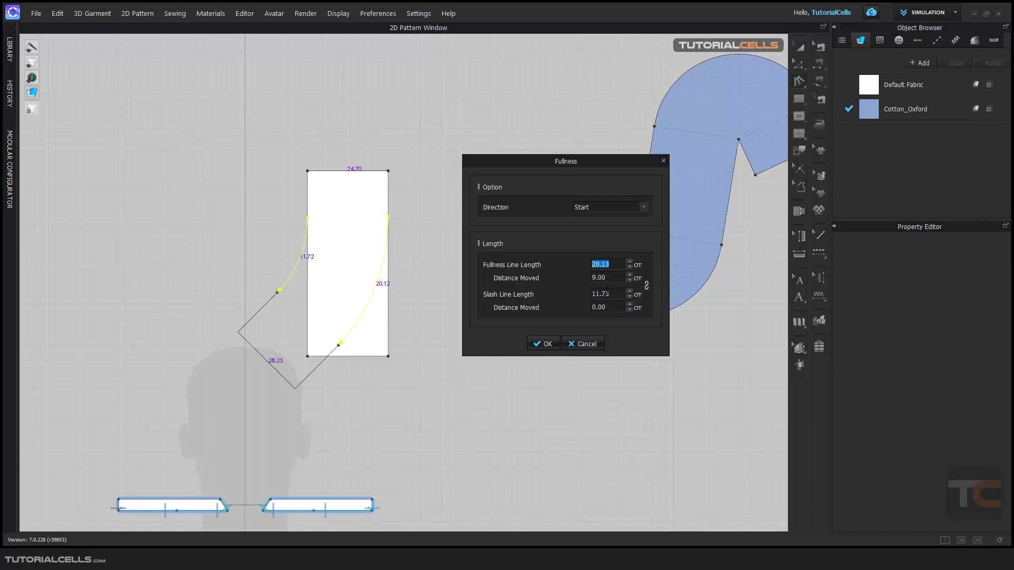
click(629, 291)
click(629, 291)
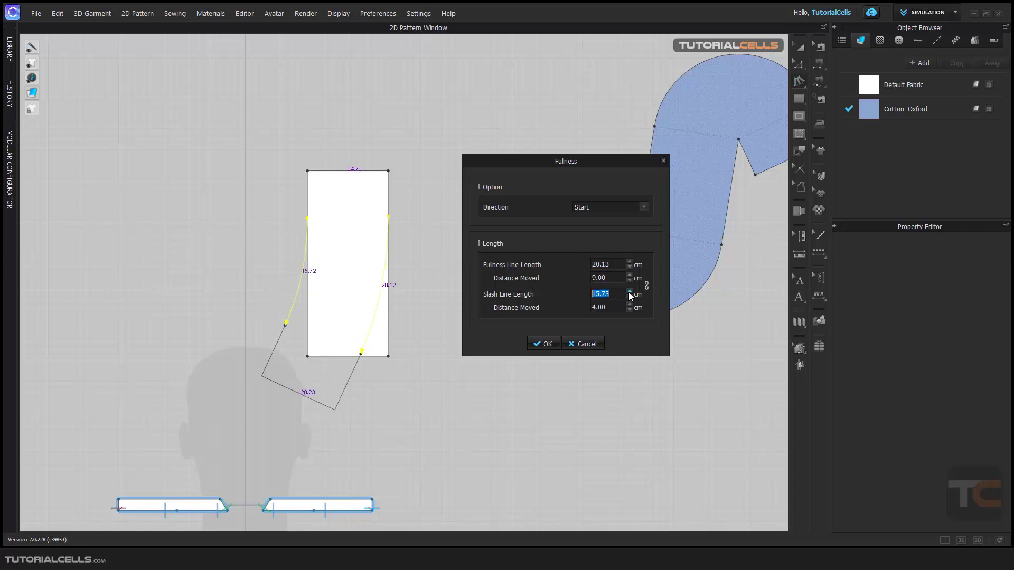
click(630, 291)
click(629, 291)
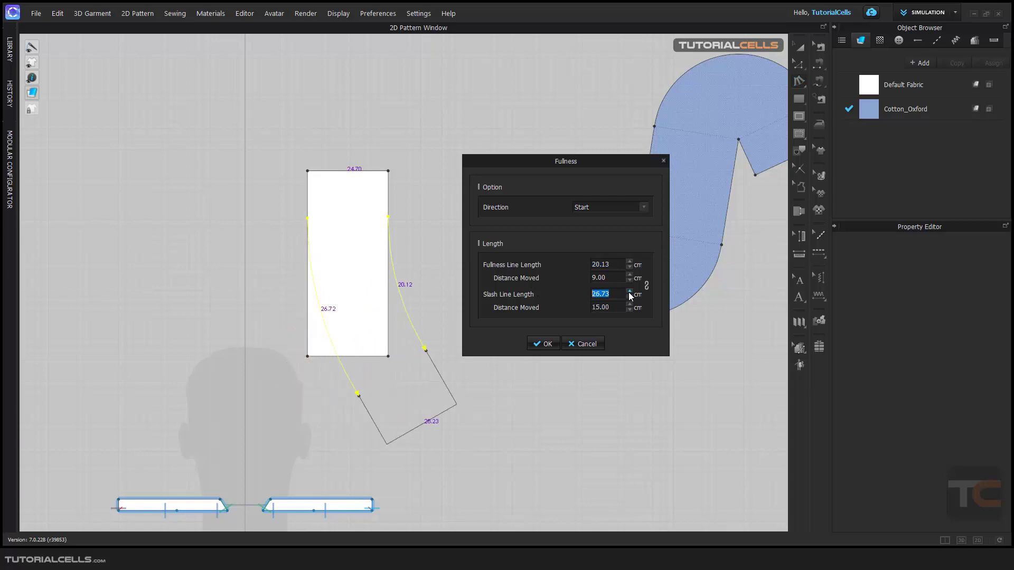
click(629, 291)
click(629, 291)
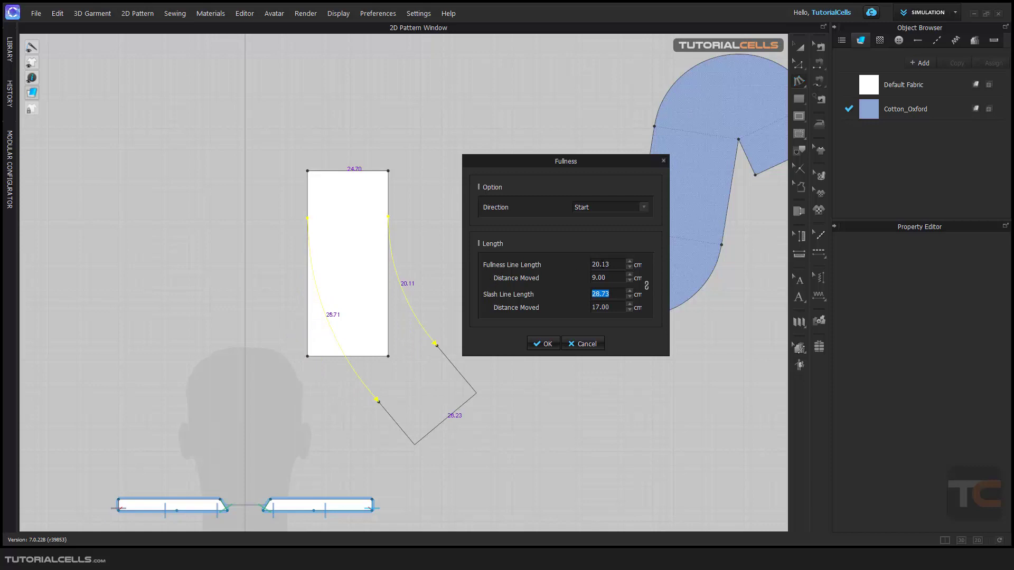
Set Fullness Distance Moved to 7 cm and Slash Distance Moved to 22 cm.
click(629, 275)
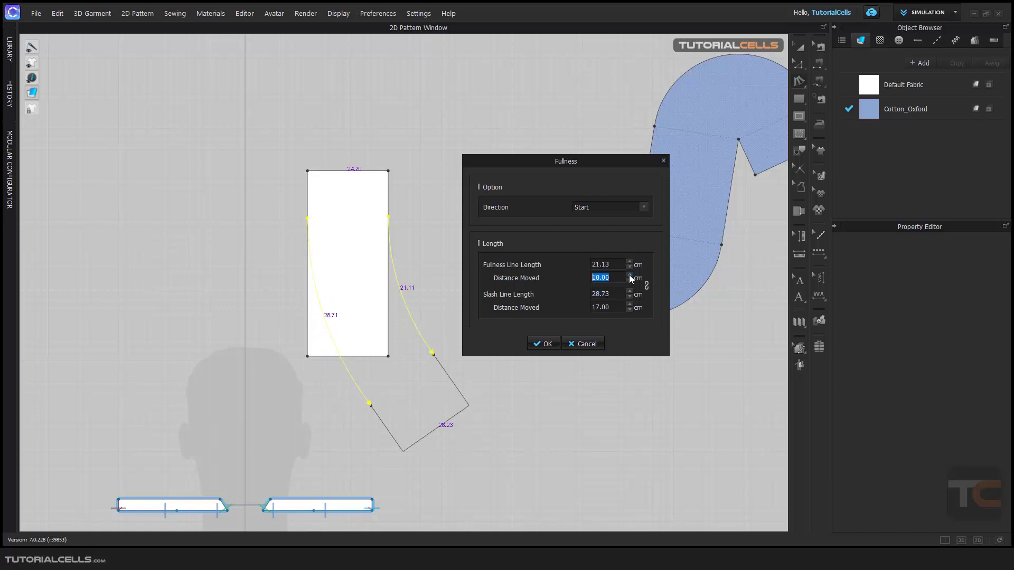
click(629, 276)
click(629, 281)
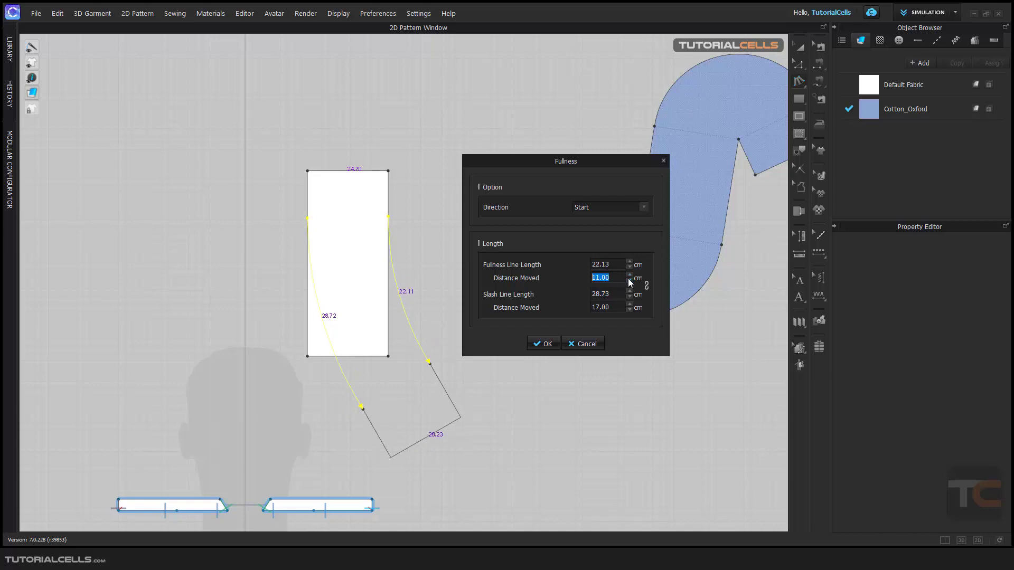
click(629, 281)
click(629, 281)
click(628, 305)
click(628, 304)
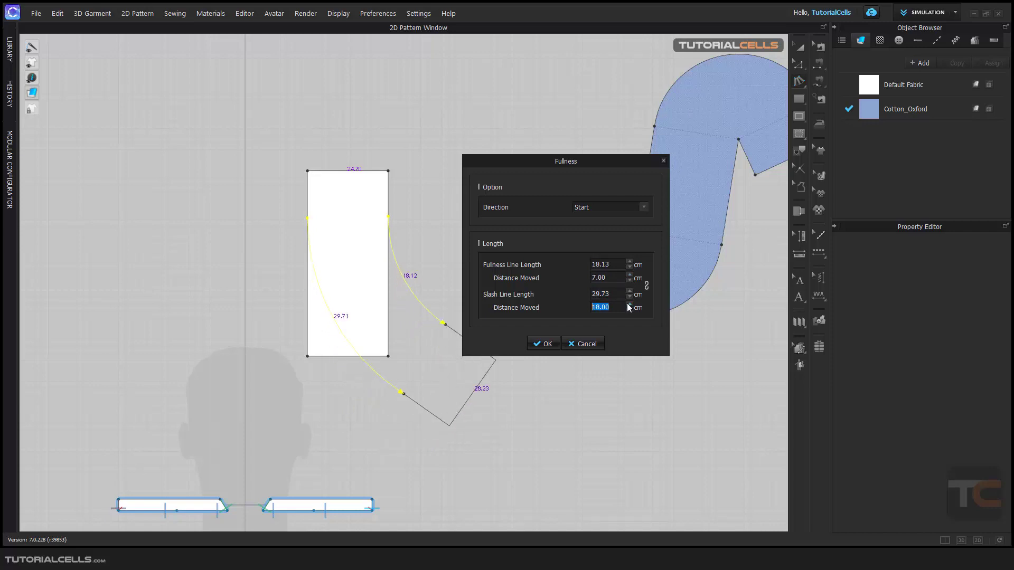
click(628, 305)
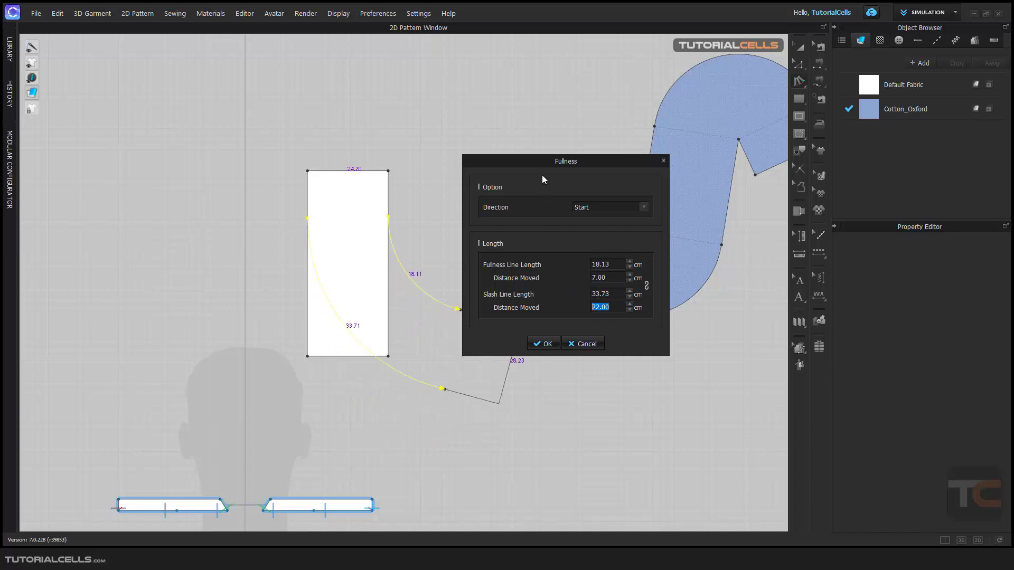
drag(544, 163, 589, 160)
Set the fullness Direction to Both, after first trying End, and apply with OK.
click(673, 204)
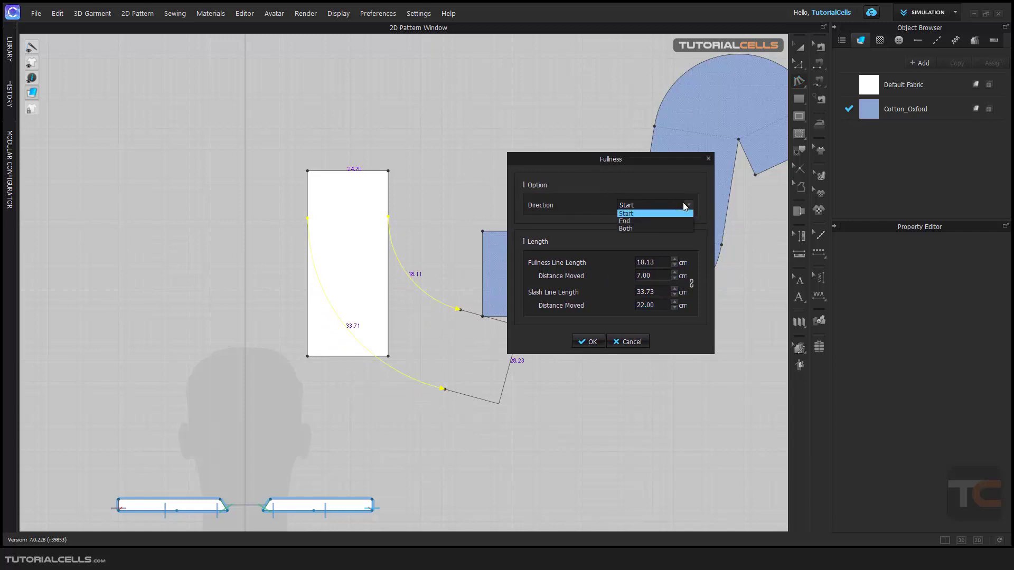
click(655, 221)
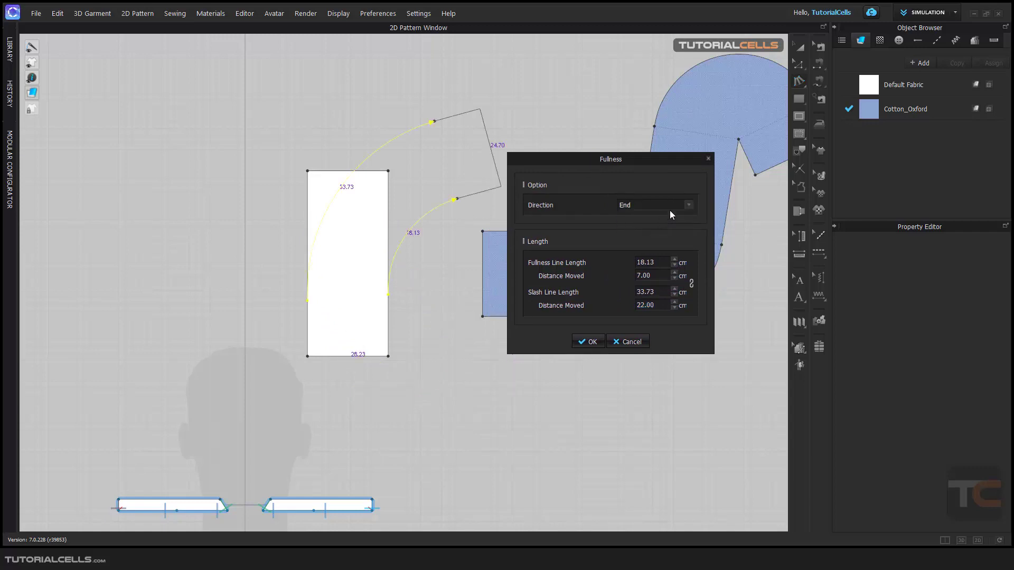
click(672, 205)
click(655, 227)
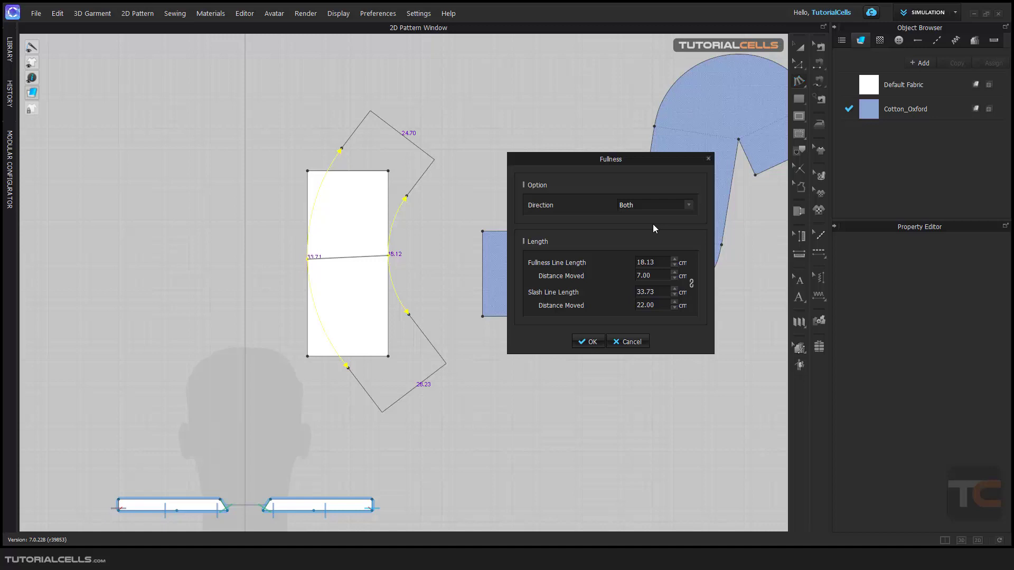
click(589, 342)
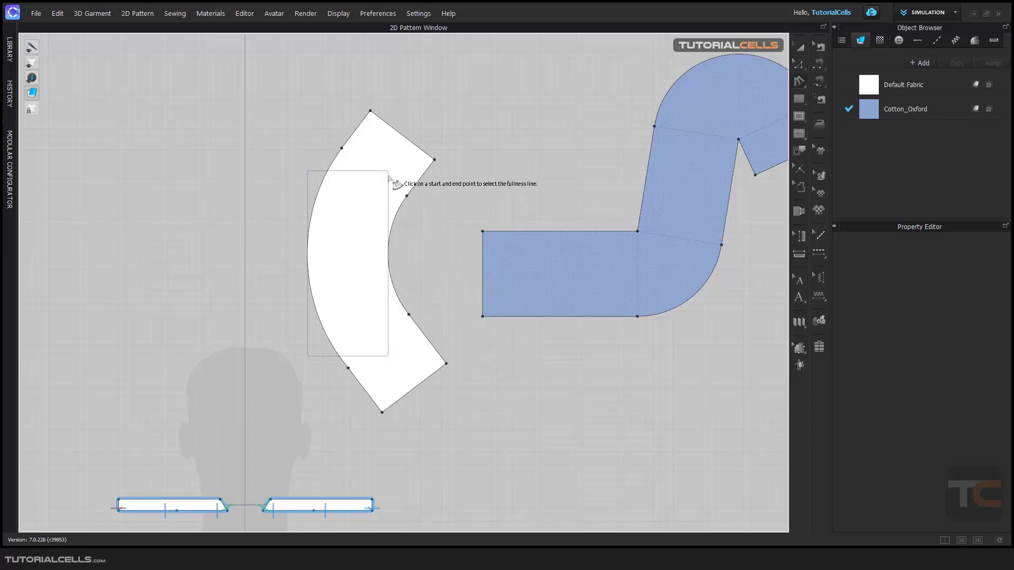
Switch back to Fullness (Point) and pan the 2D view slightly left.
click(799, 83)
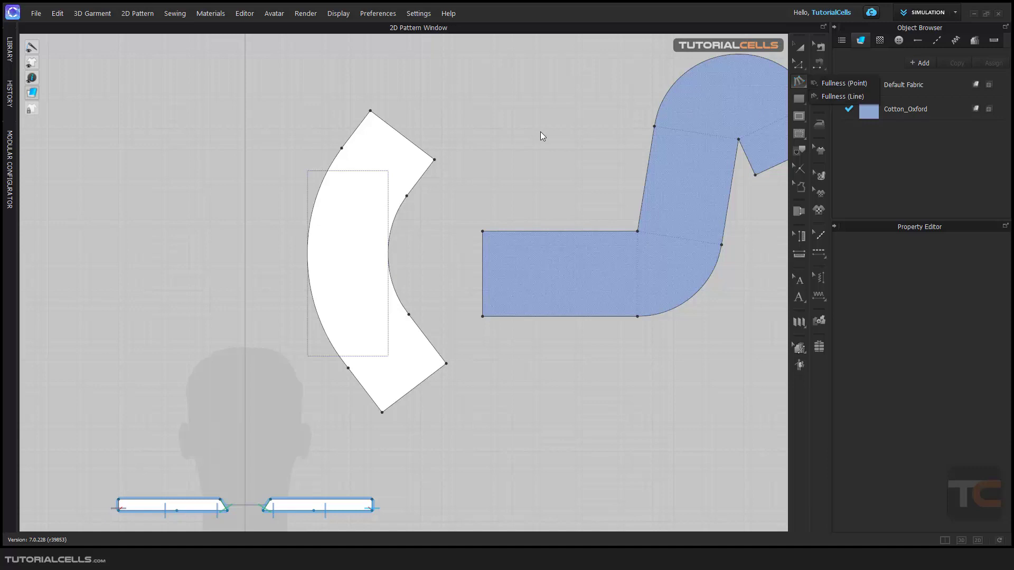
click(823, 82)
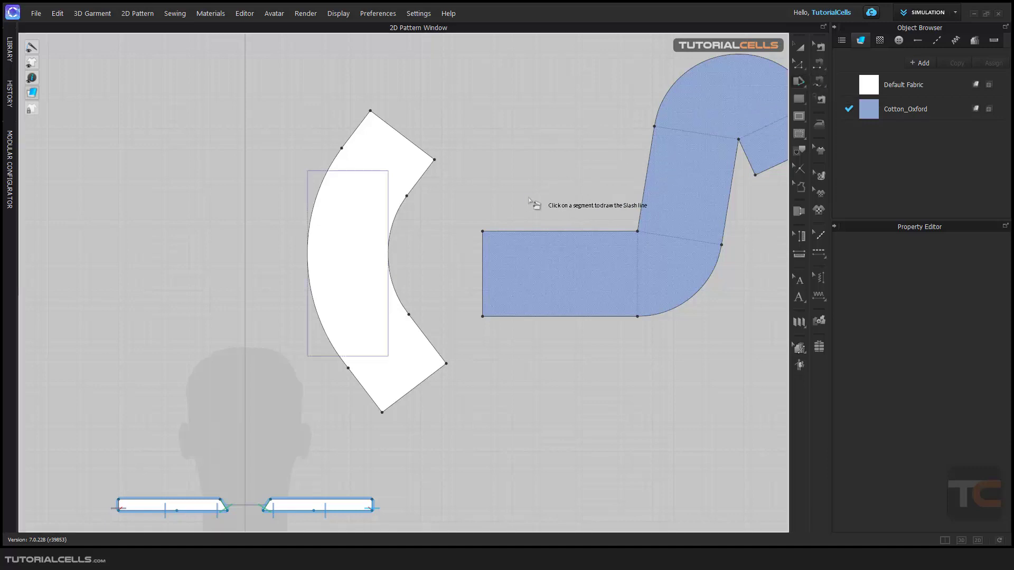
right_drag(537, 204, 489, 208)
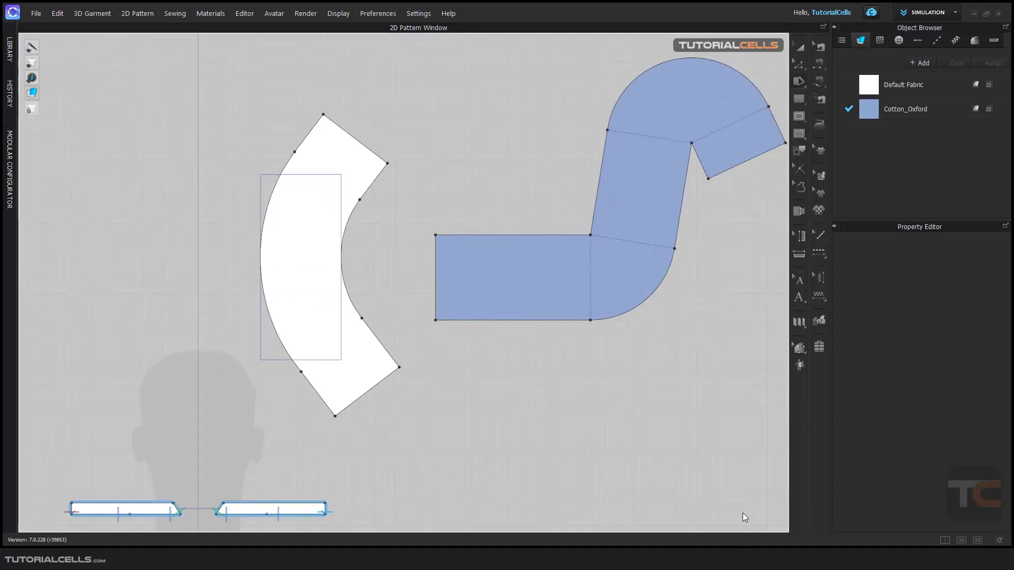